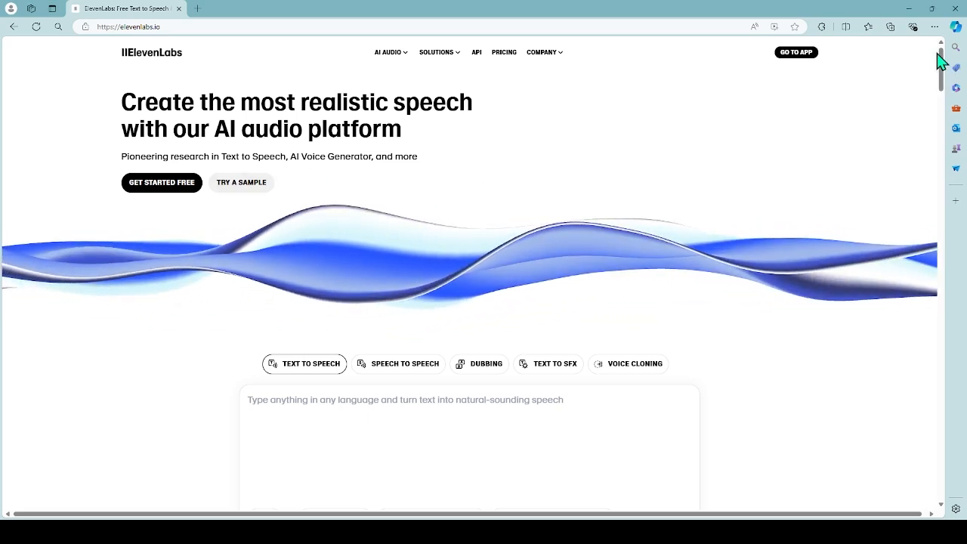
Copy the paragraph under "Voices fit for all of your ideas" and paste it into the text-to-speech demo box.
left_click_drag(941, 59, 941, 76)
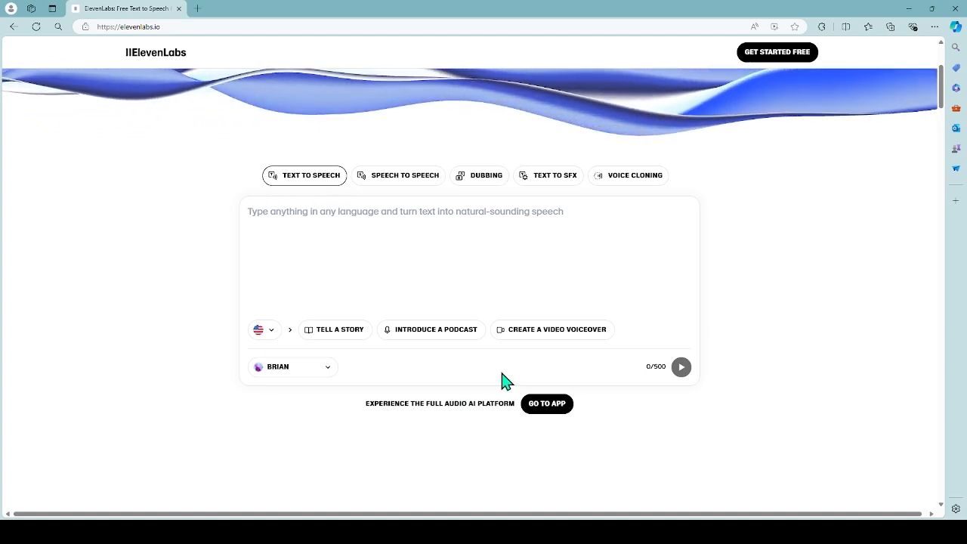
scroll(505, 381, "down", 6)
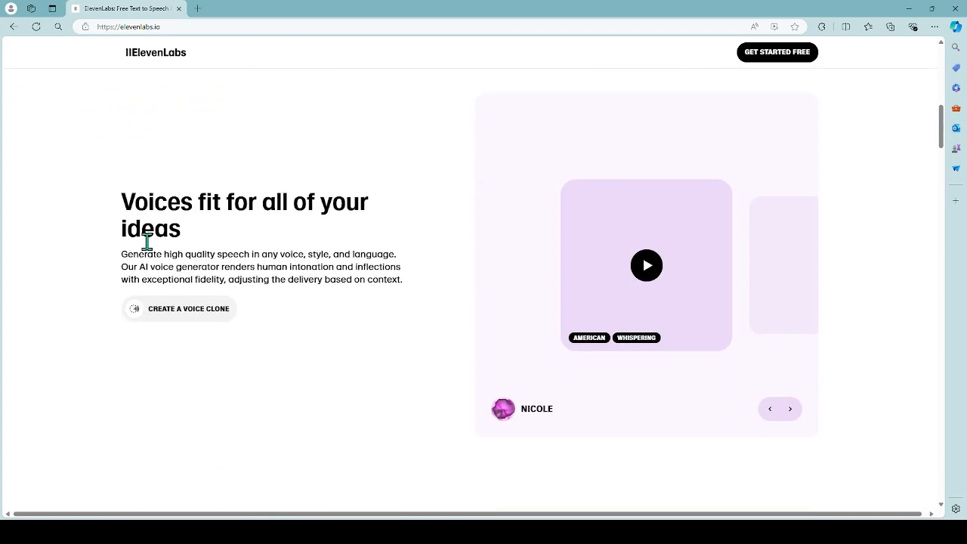
mouse_move(121, 252)
left_mouse_down()
mouse_move(390, 304)
mouse_move(405, 279)
mouse_move(406, 287)
left_mouse_up()
key("ctrl+c")
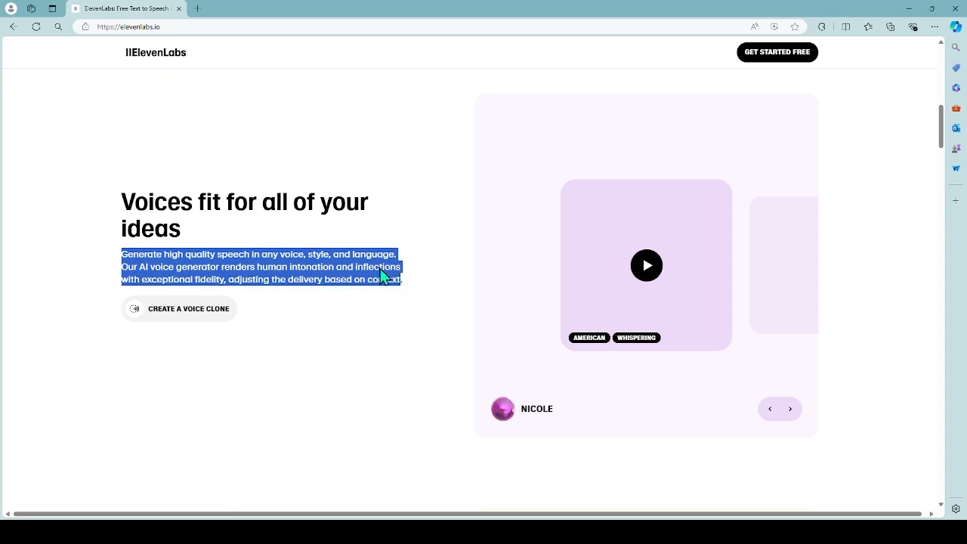
scroll(442, 312, "up", 2)
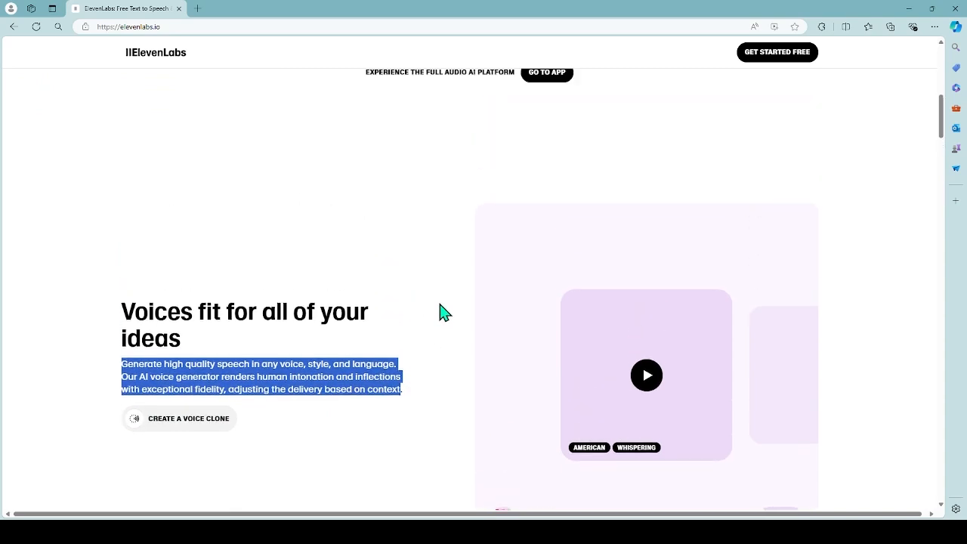
scroll(442, 312, "up", 4)
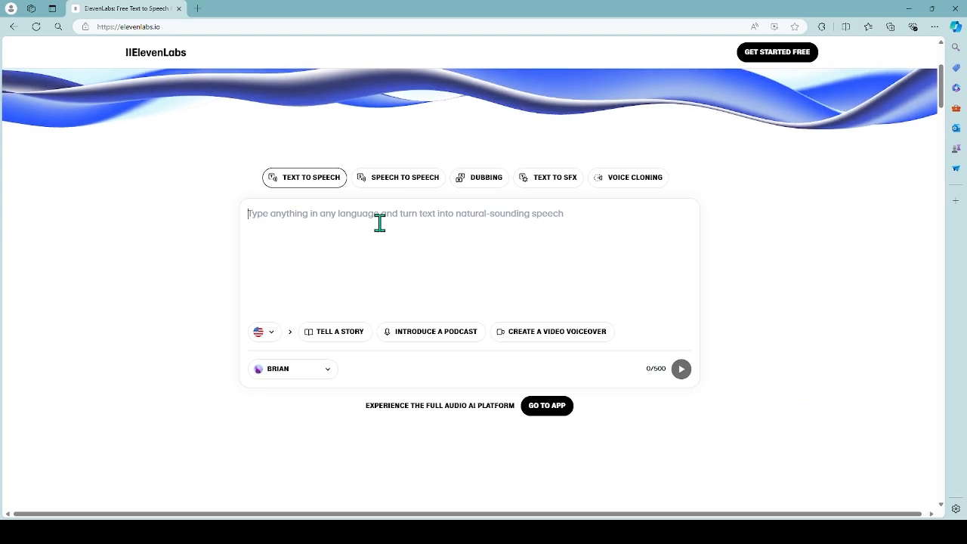
key("ctrl+v")
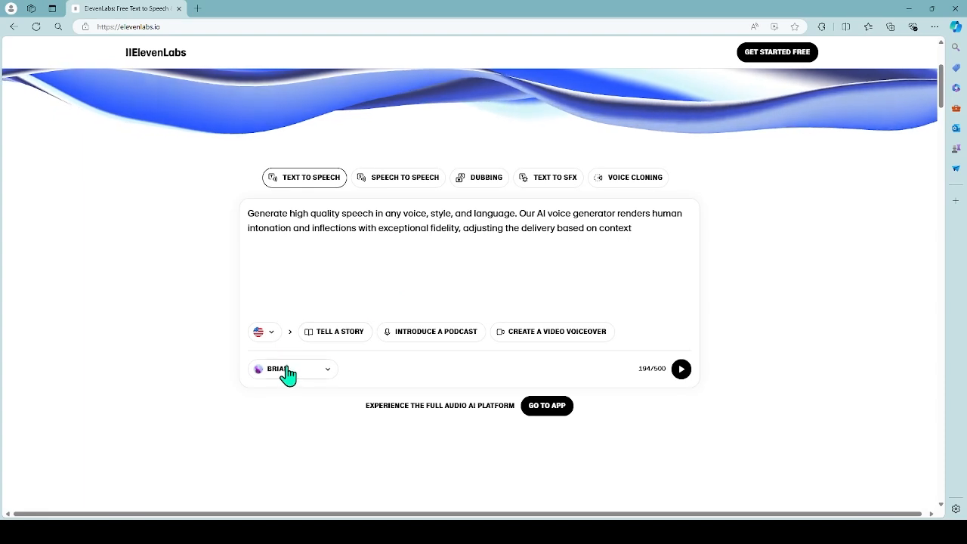
Review the languages and voices offered for the text-to-speech demo.
left_click(265, 332)
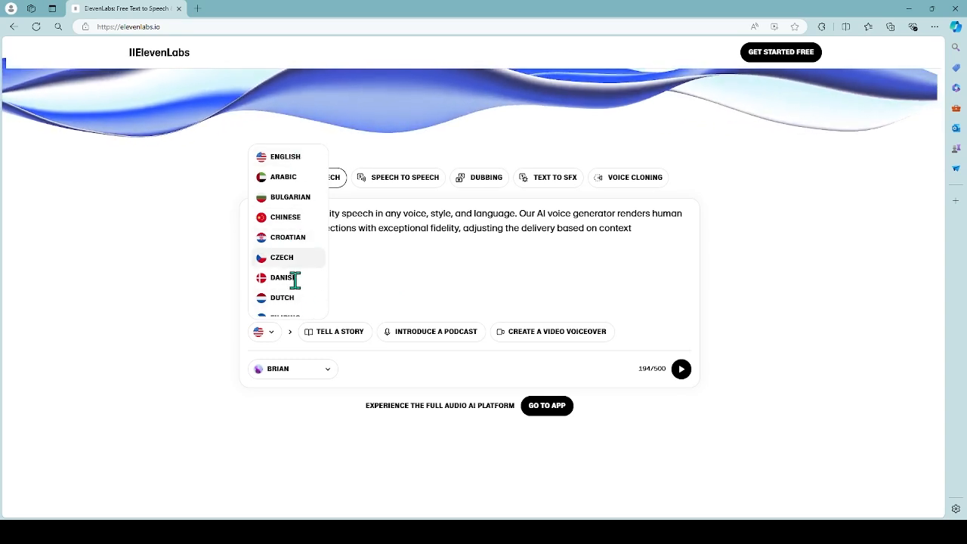
left_click(437, 275)
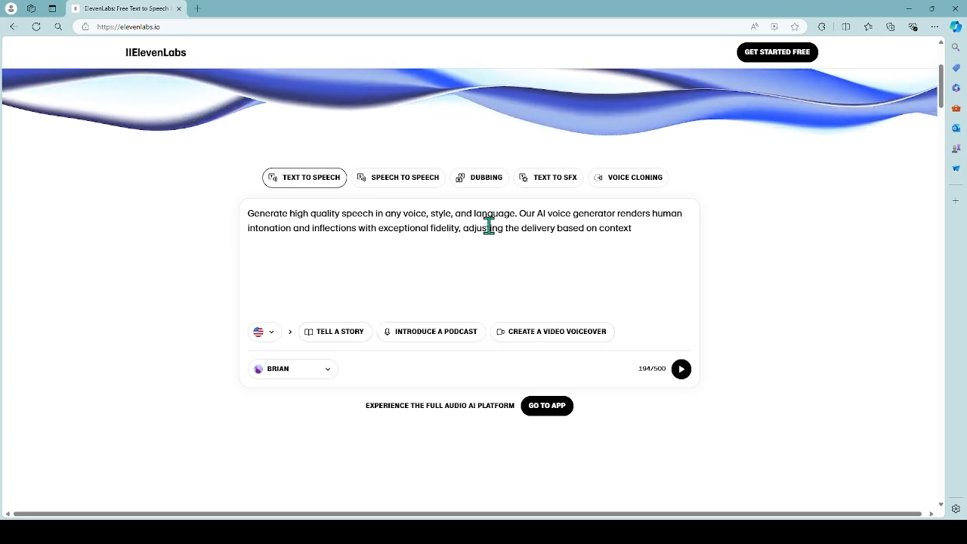
left_click(327, 371)
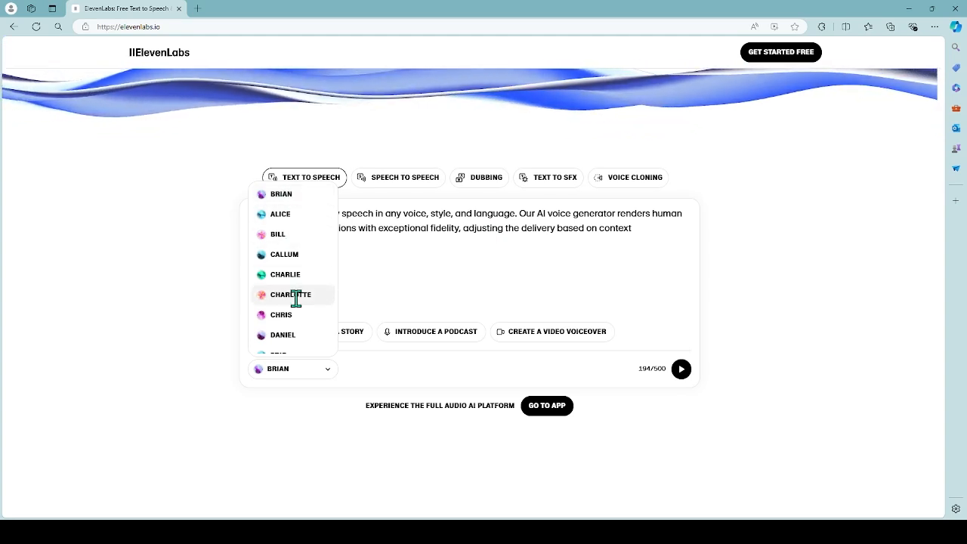
scroll(306, 341, "down", 3)
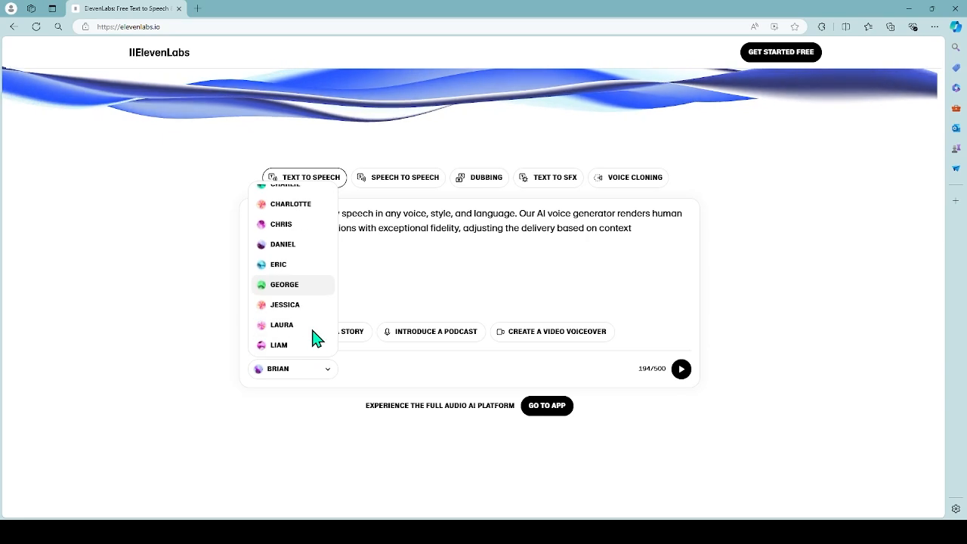
left_click(404, 377)
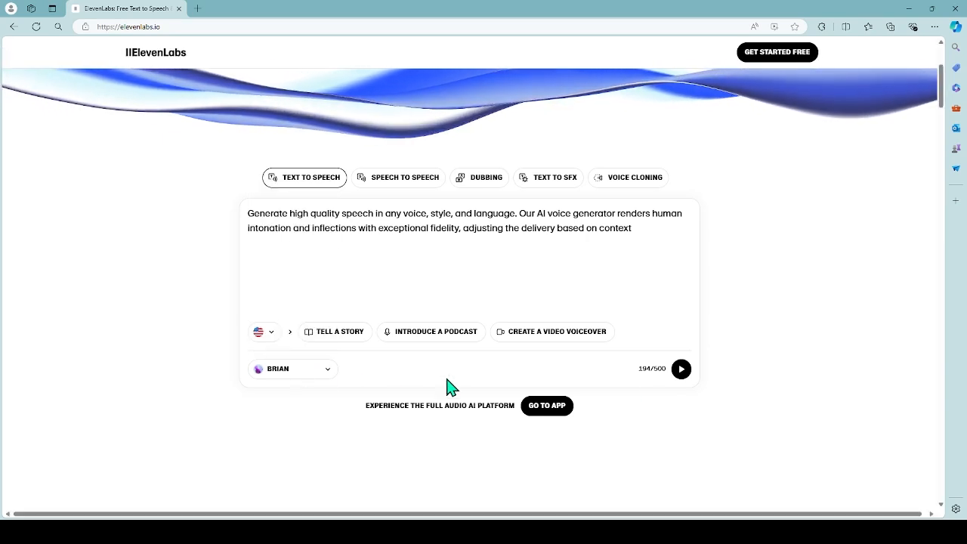
Play the pasted paragraph in the Brian voice and change the demo voice to Charlotte.
left_click(681, 370)
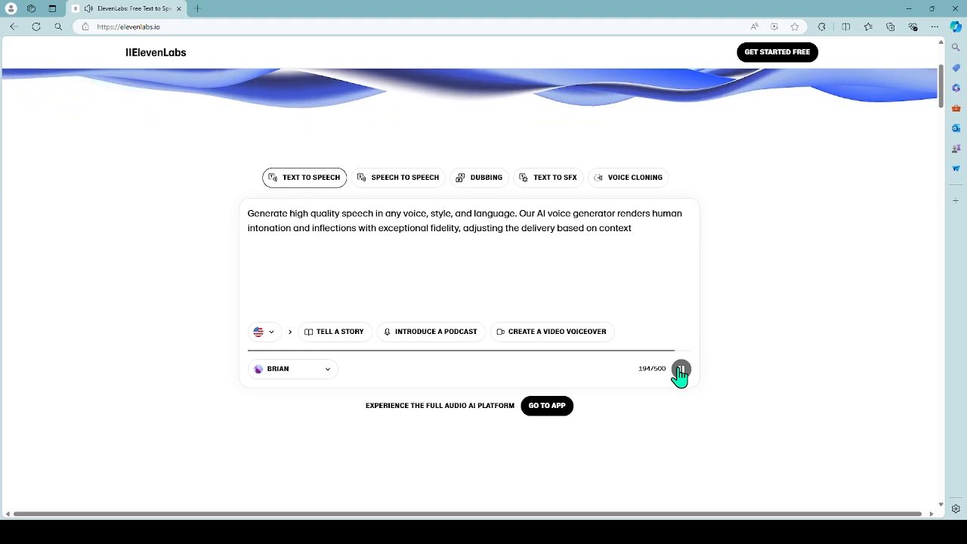
left_click(298, 369)
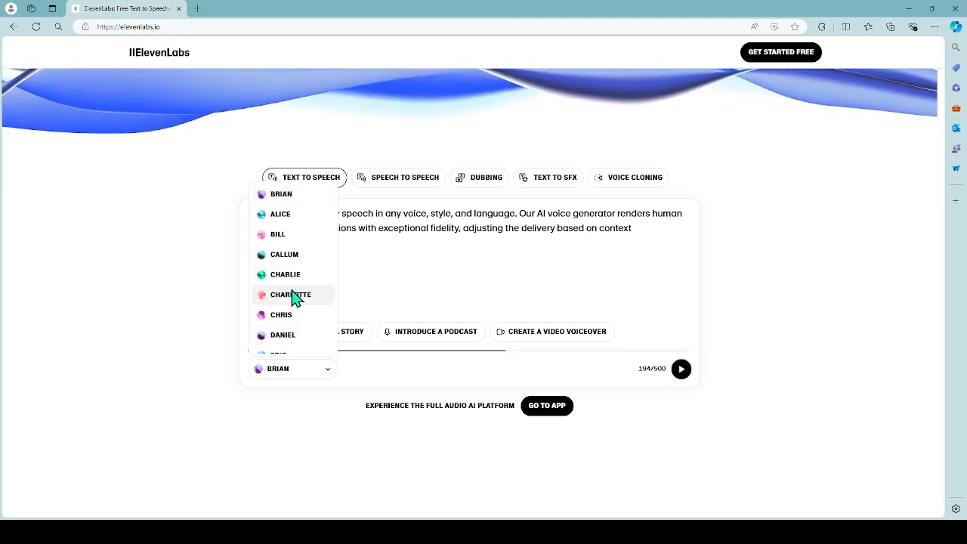
left_click(295, 295)
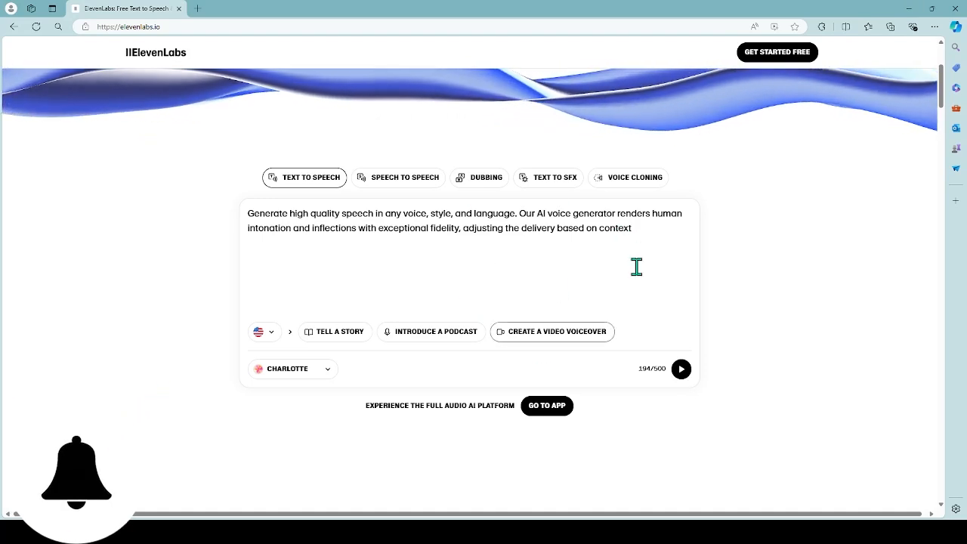
Open the full ElevenLabs app, paste the copied paragraph as the text to speak, and end it with a period.
left_click(547, 409)
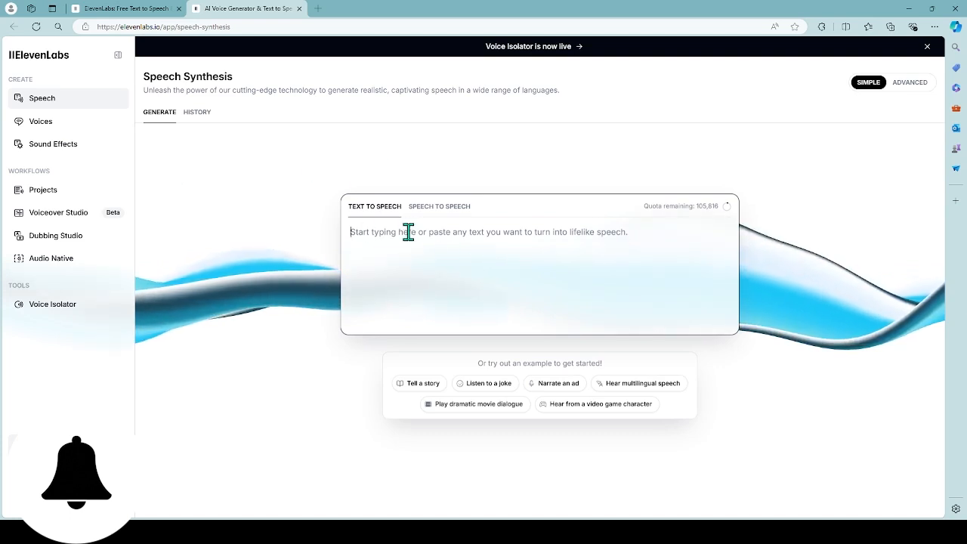
left_click(525, 241)
key("ctrl+v")
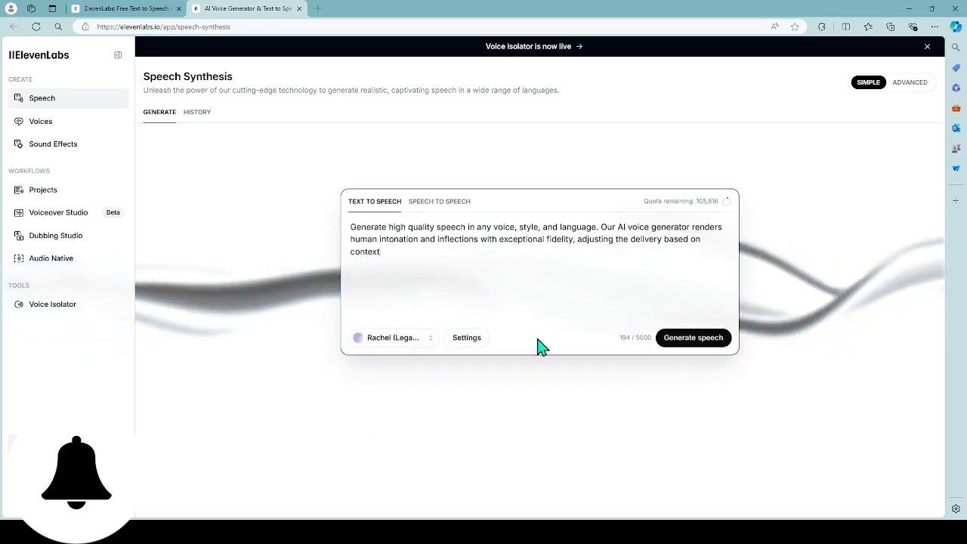
type(".")
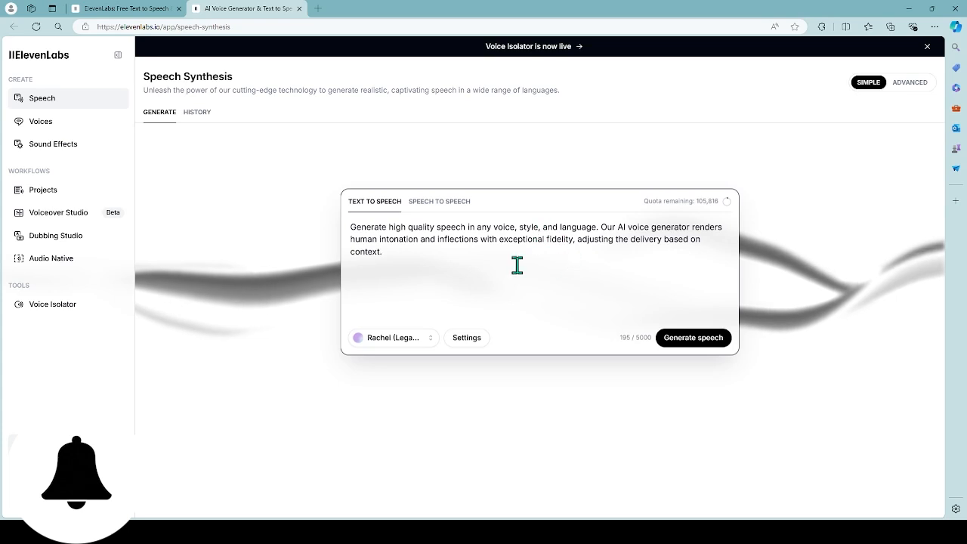
Look through the voices available for speech synthesis without choosing one.
left_click(429, 343)
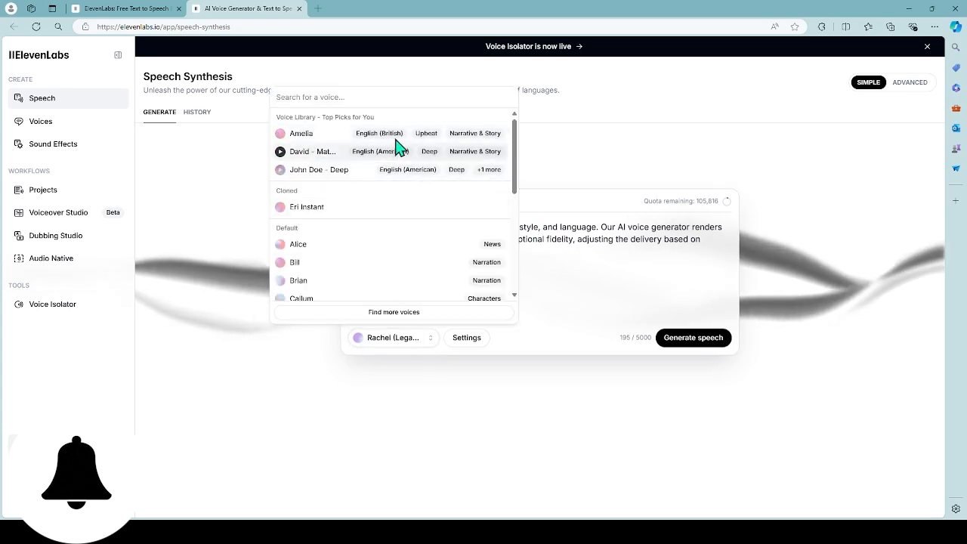
scroll(350, 283, "down", 5)
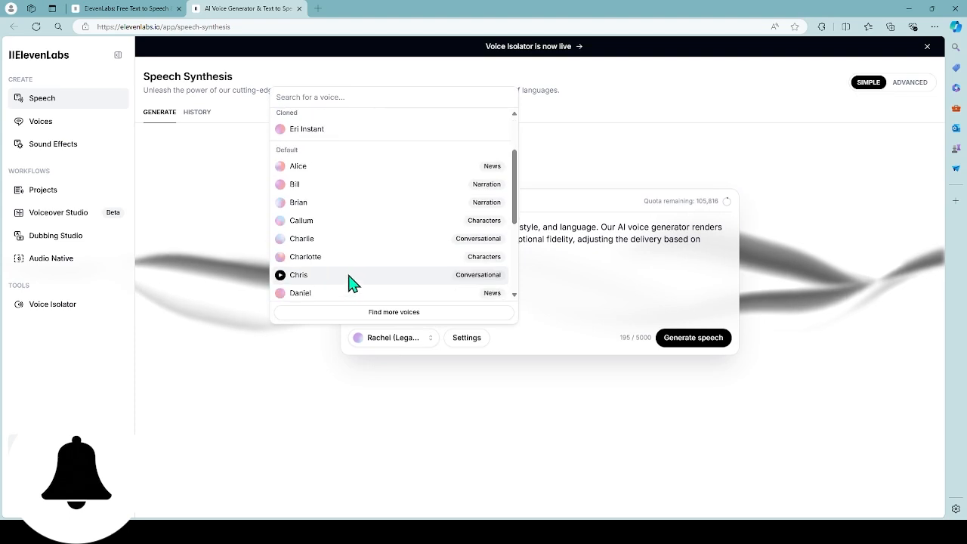
left_click(567, 353)
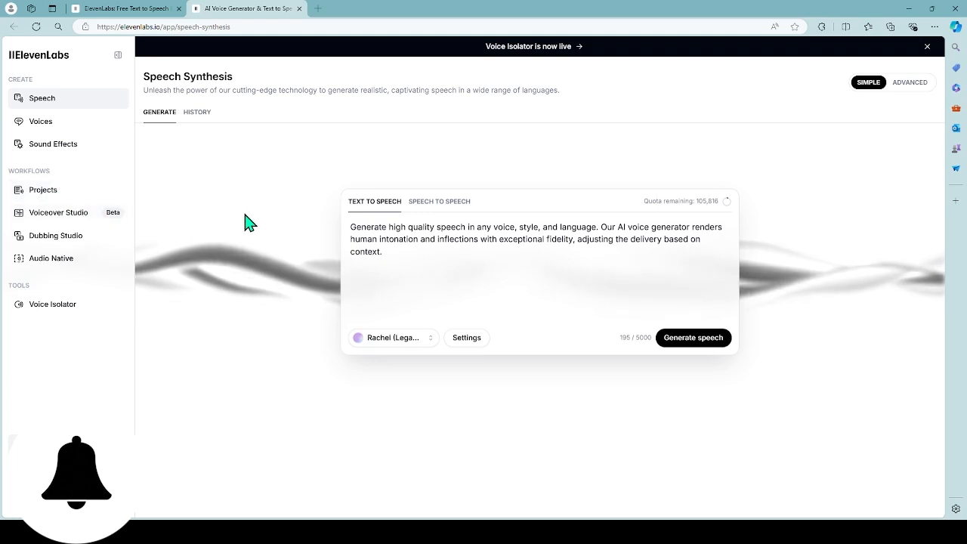
Create a Voiceover Studio project named "Koala video" from the video file Koala_video.mp4.
left_click(93, 220)
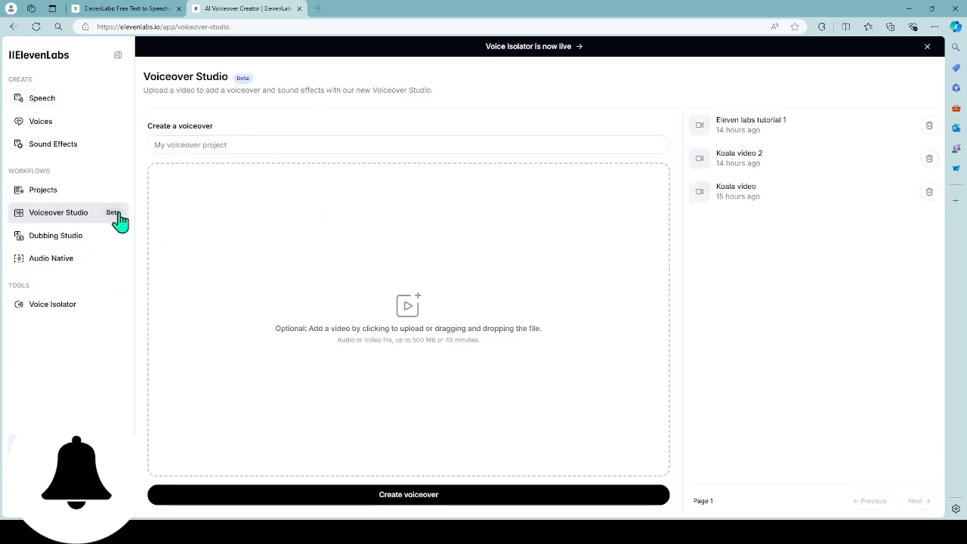
left_click(366, 148)
left_click(373, 216)
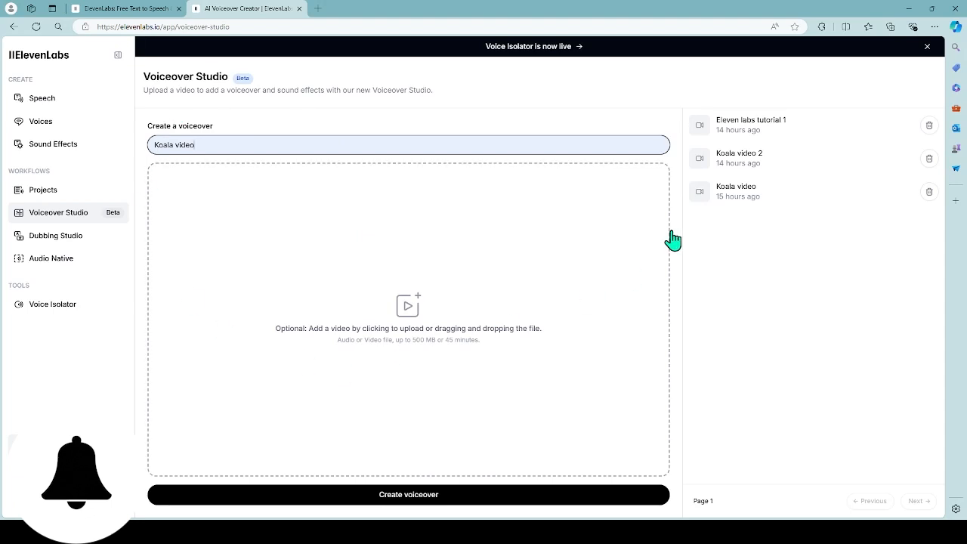
left_click(714, 187)
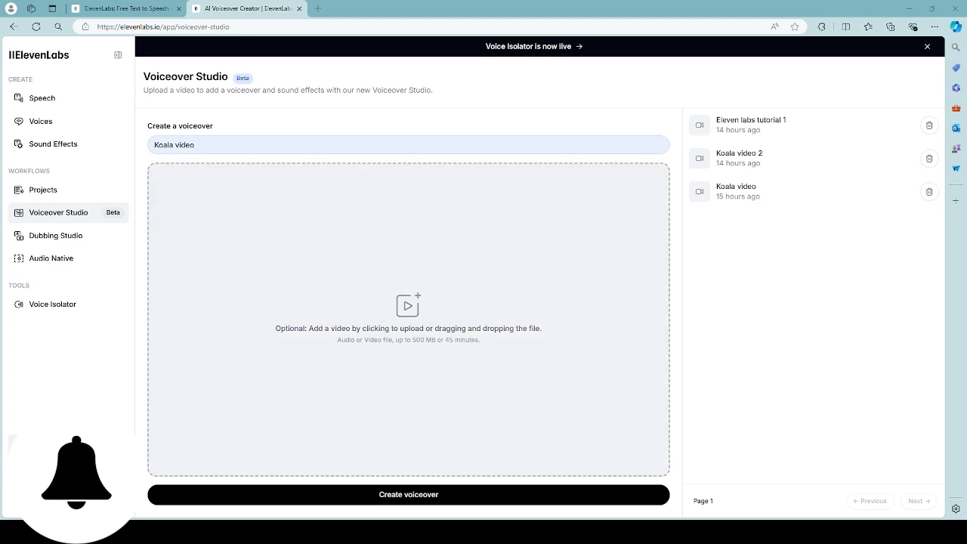
left_click_drag(573, 529, 573, 288)
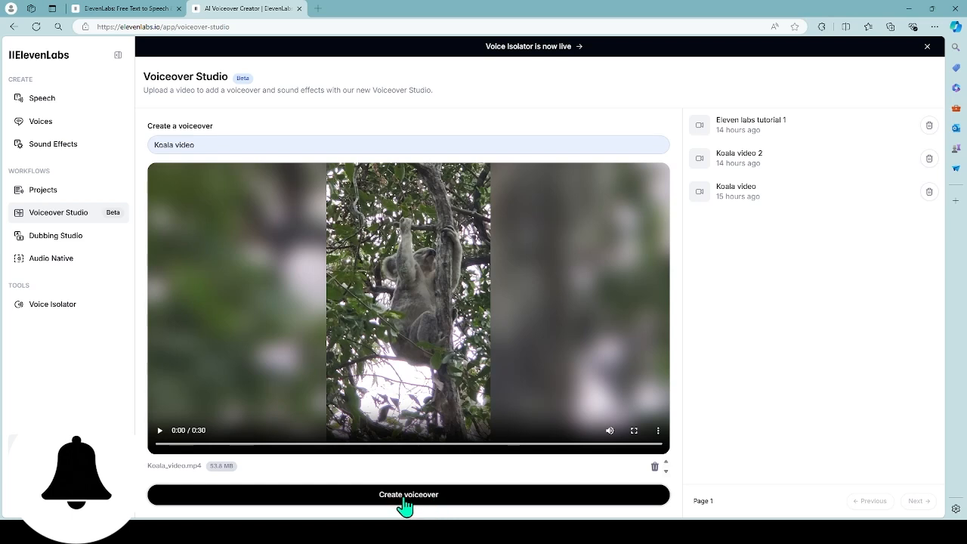
left_click(459, 503)
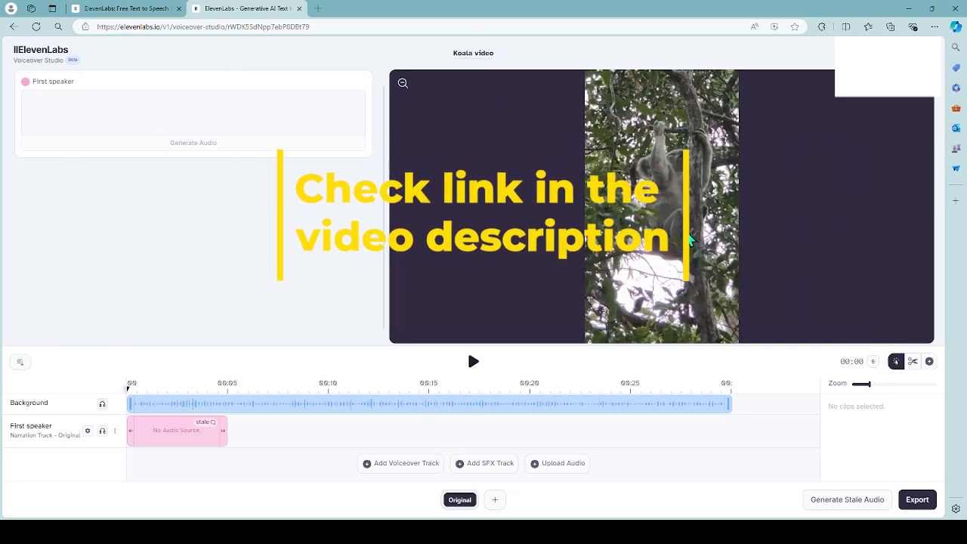
Rename the First speaker narration track with a personal first name.
left_click(80, 113)
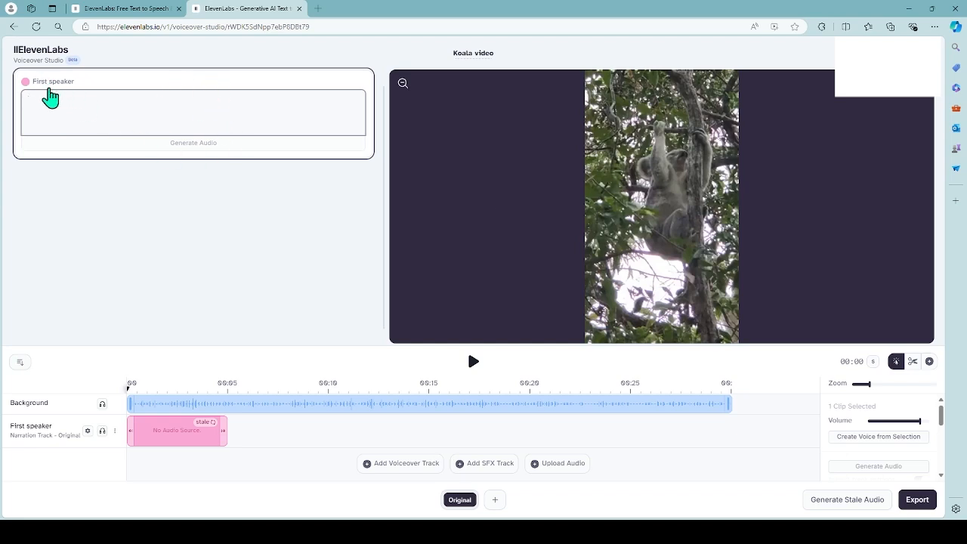
left_click(46, 428)
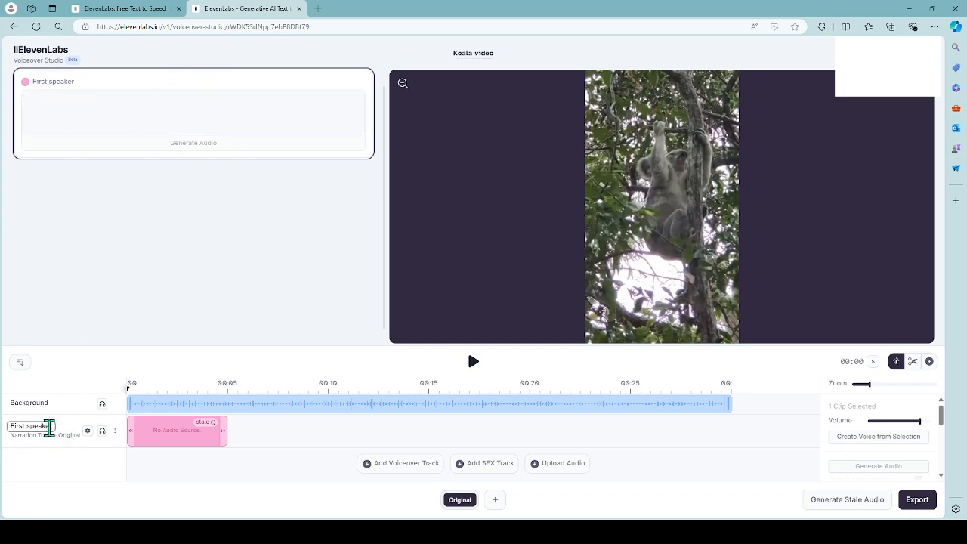
key("ctrl+a")
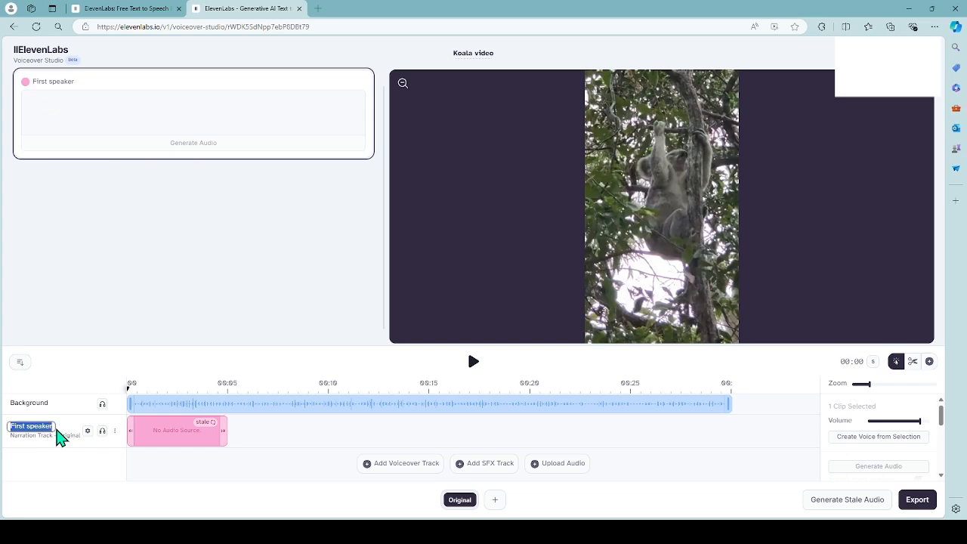
type("Mary")
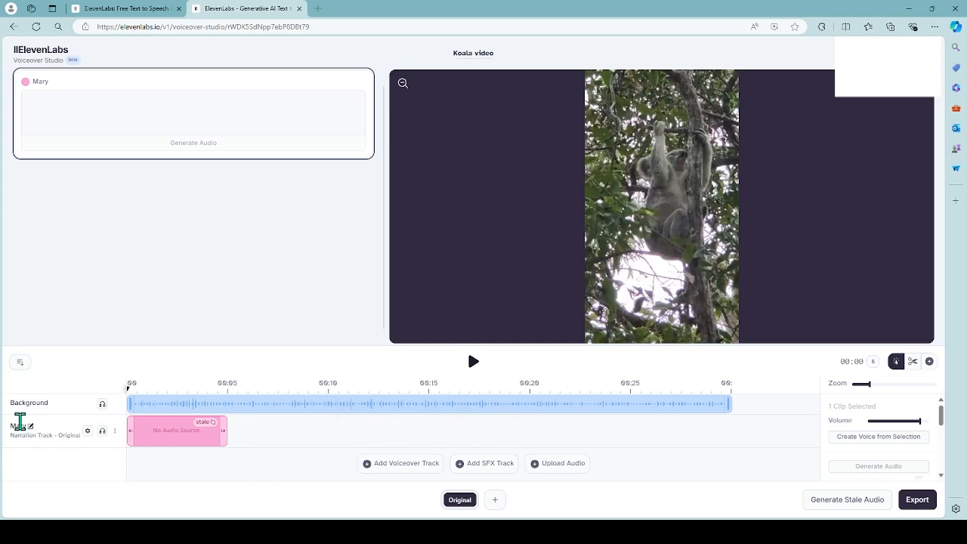
Rename the narration track as Speaker and generate its audio from the script beginning "Meet the koala, Australia's iconic marsupial.".
left_click(29, 426)
left_click(134, 113)
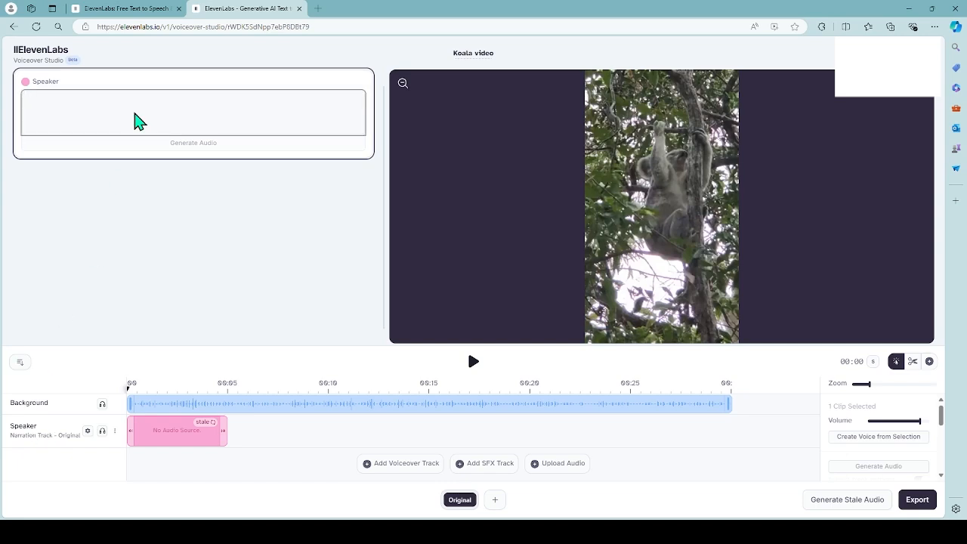
type("Meet the koala, Australia's iconic marsupial. These adorable creatures spend most of their time in eucalyptus trees, munching on leaves and sleeping up to 18 hours a day. Despite their sleepy nature, koalas are vital to our ecosystem. Let's protect these cuddly ambassadors of the wild!")
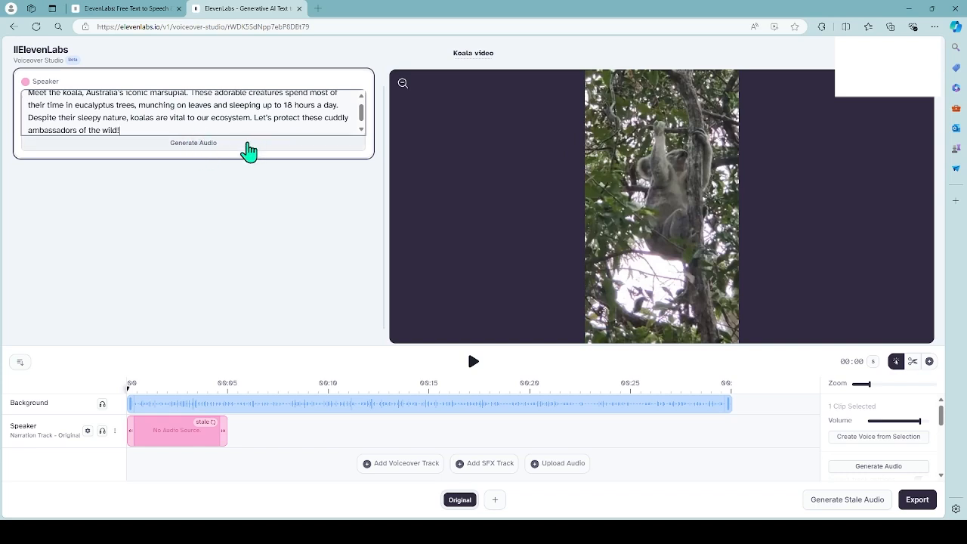
left_click(249, 147)
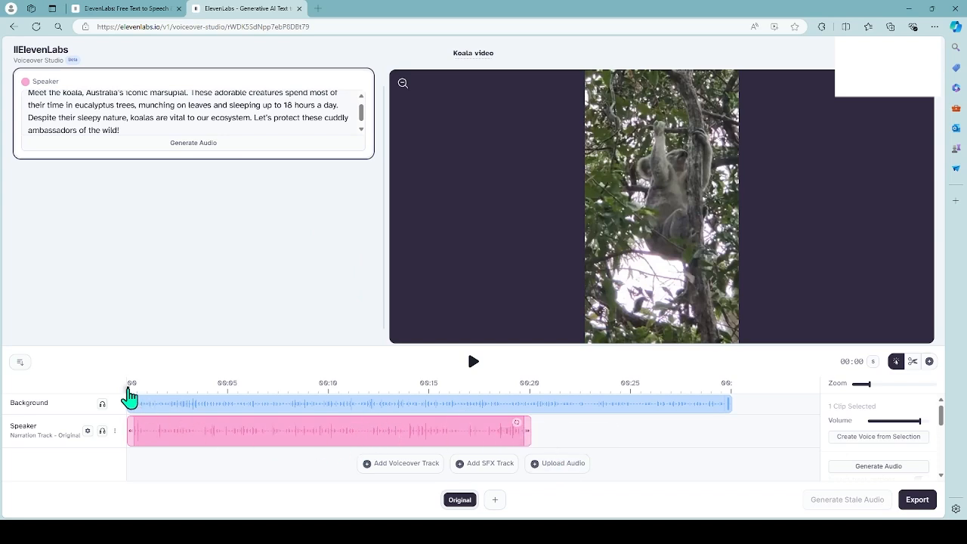
Play the koala video with its narration from the start of the timeline and pause it at about 7 seconds.
left_click(132, 395)
left_click(130, 390)
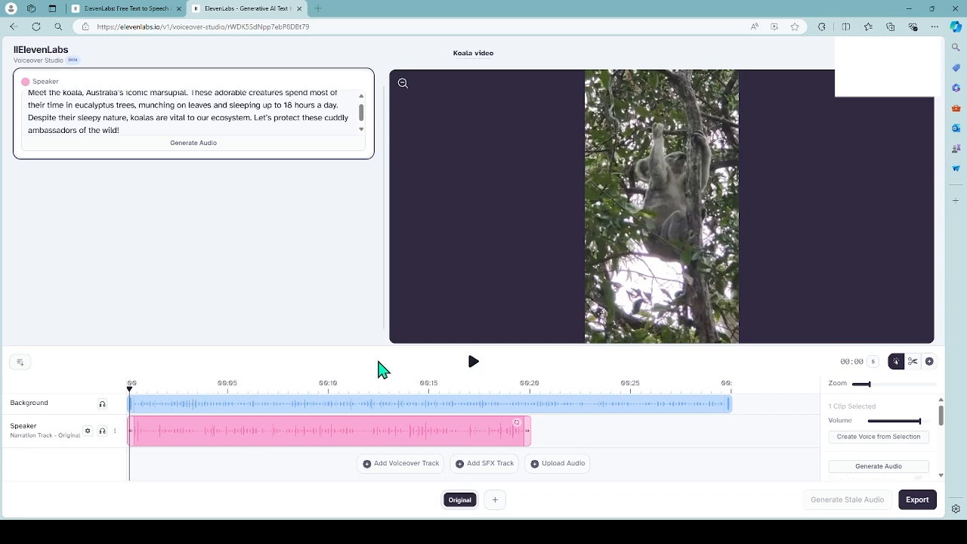
left_click(470, 367)
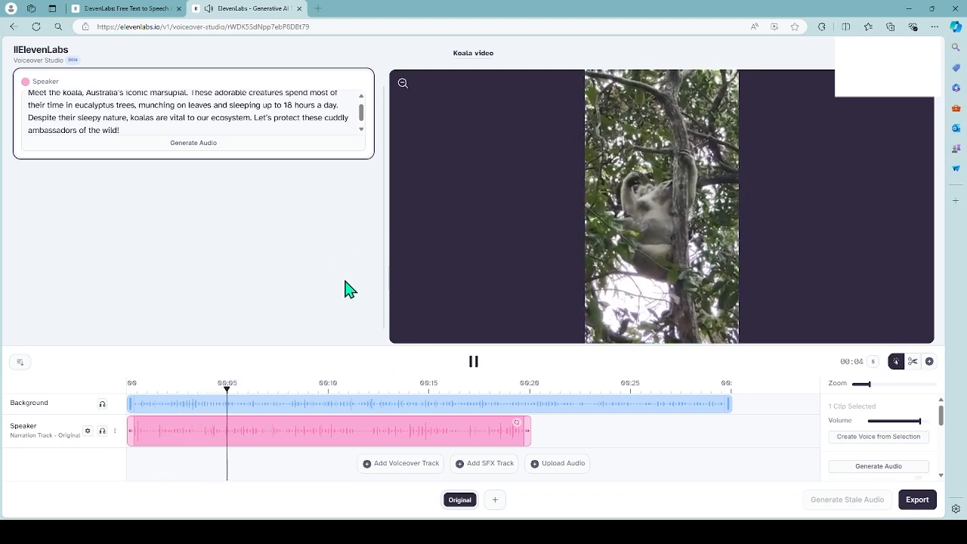
left_click(474, 368)
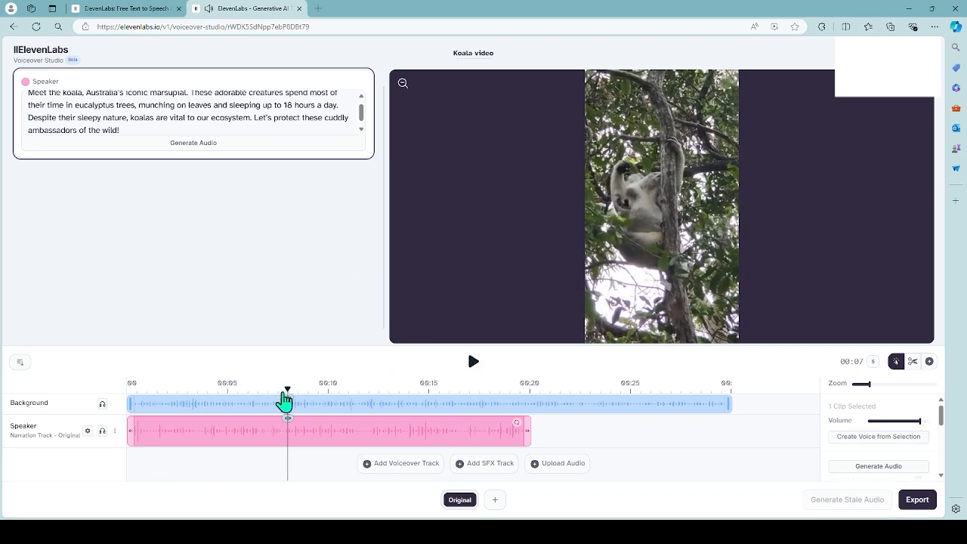
Return the playhead to the start of the timeline and set the Speaker track's default voice to Jessica.
left_click_drag(289, 398, 125, 379)
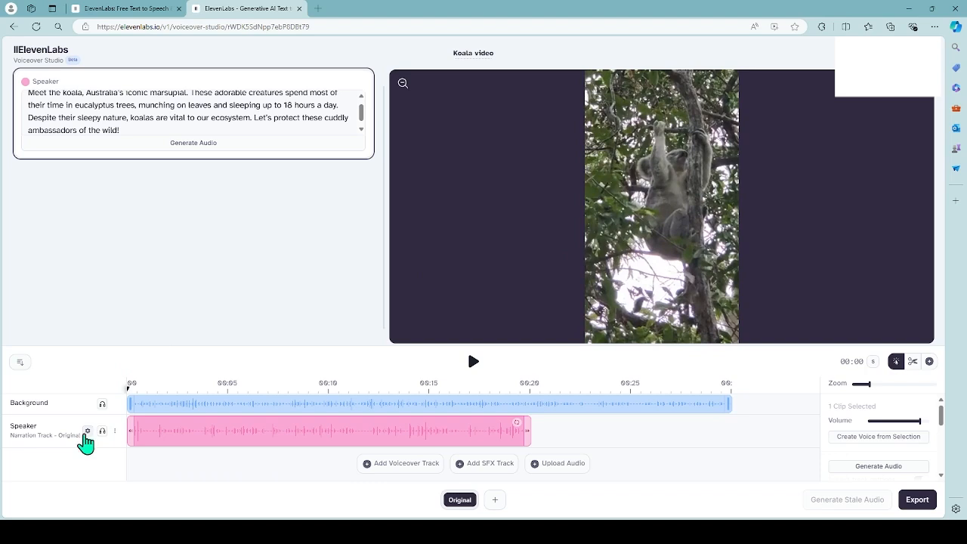
left_click(87, 432)
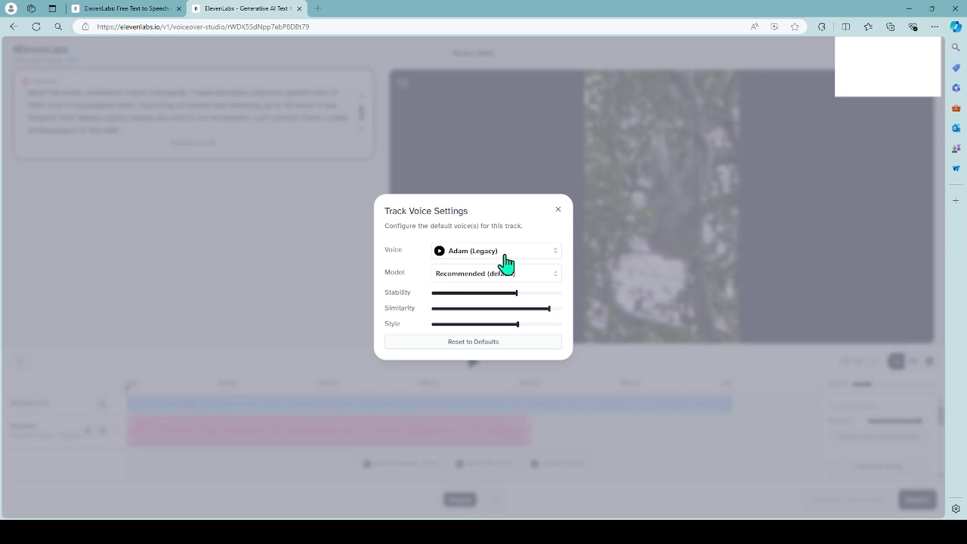
left_click(558, 211)
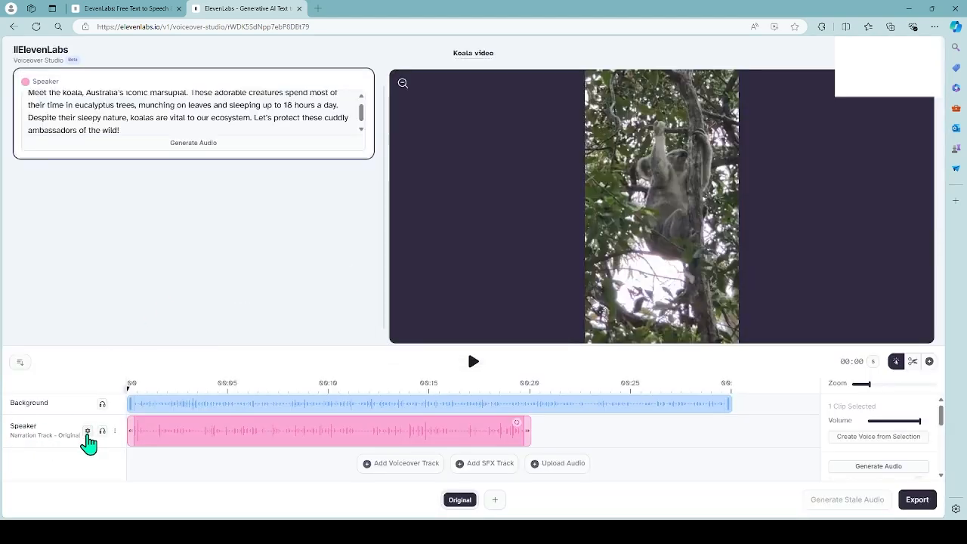
left_click(87, 432)
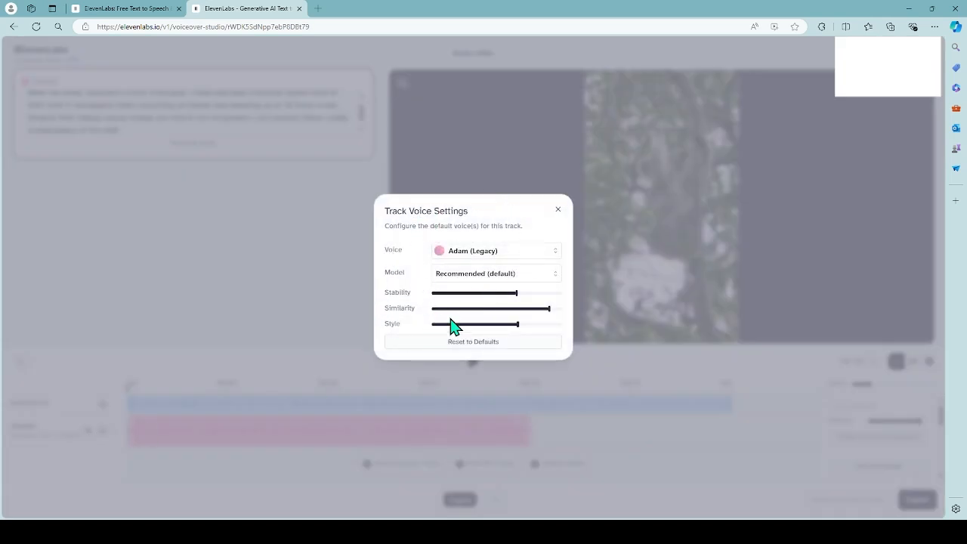
left_click(551, 254)
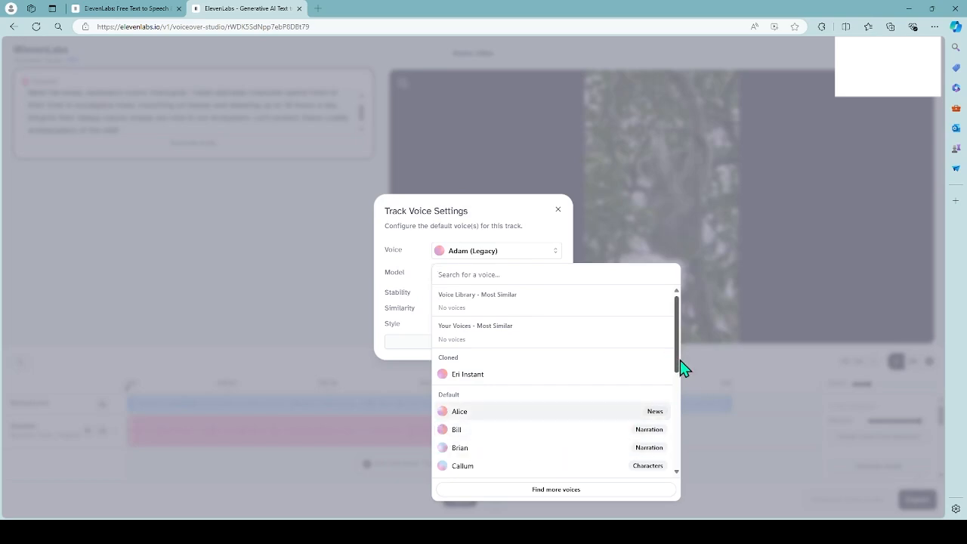
left_click_drag(678, 363, 687, 433)
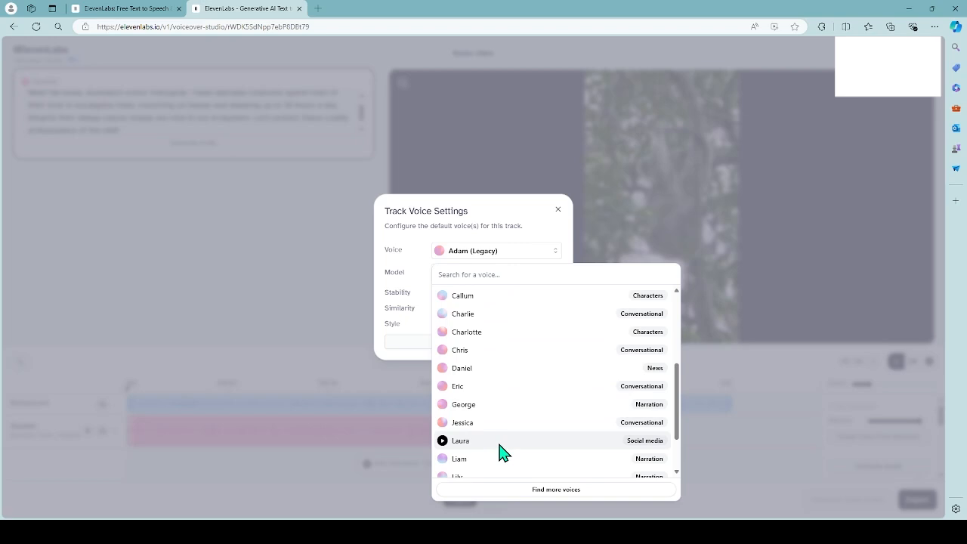
left_click(463, 422)
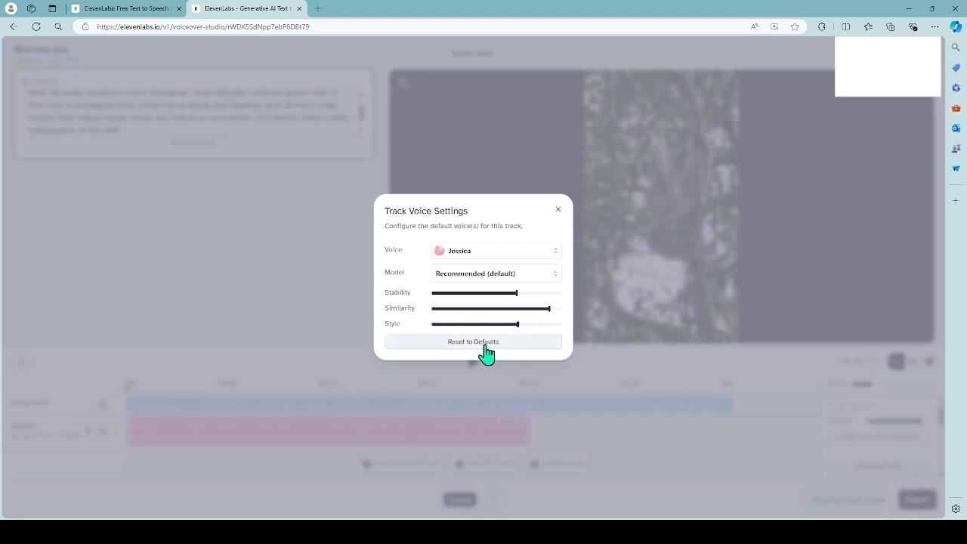
left_click(558, 212)
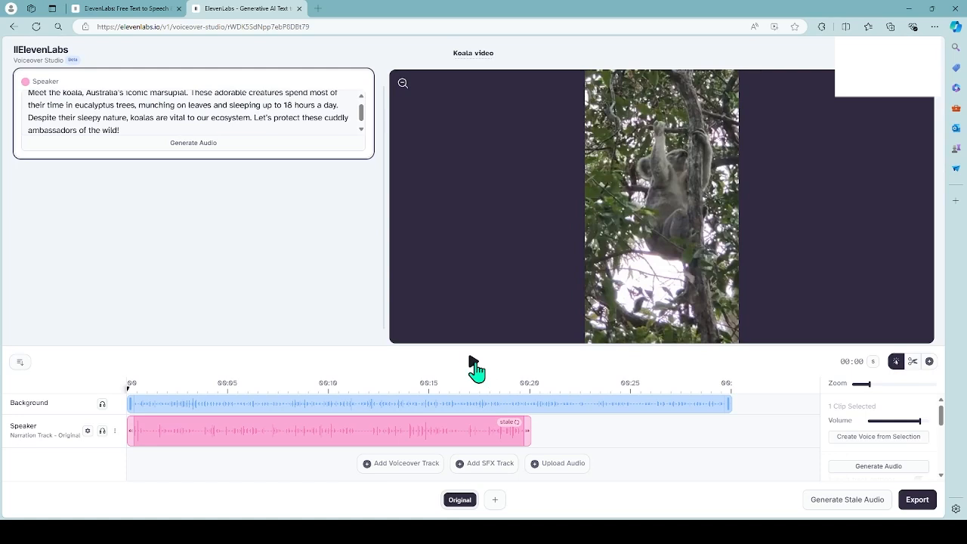
Regenerate the Speaker narration with the Jessica voice and play the video from the start, pausing at about 18 seconds.
left_click_drag(241, 402, 124, 366)
left_click(87, 431)
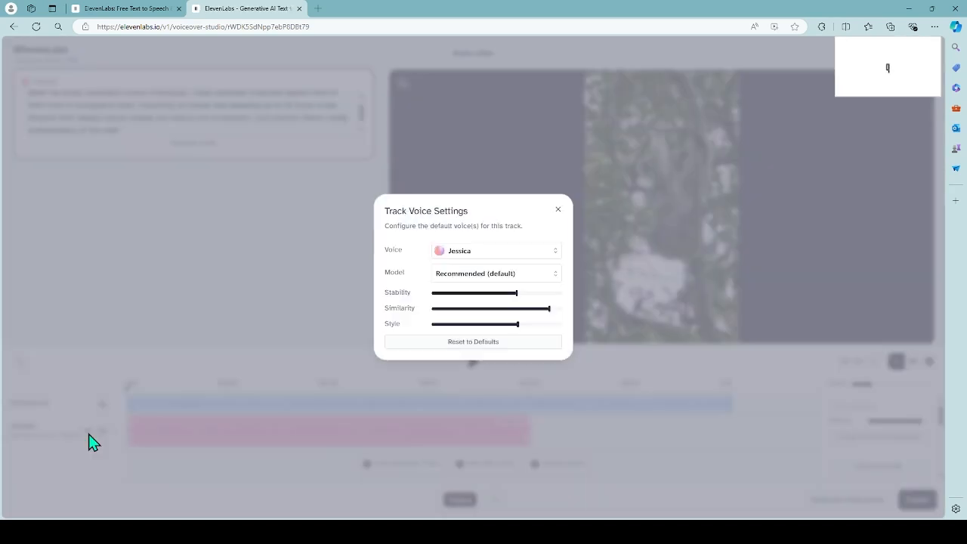
left_click(559, 208)
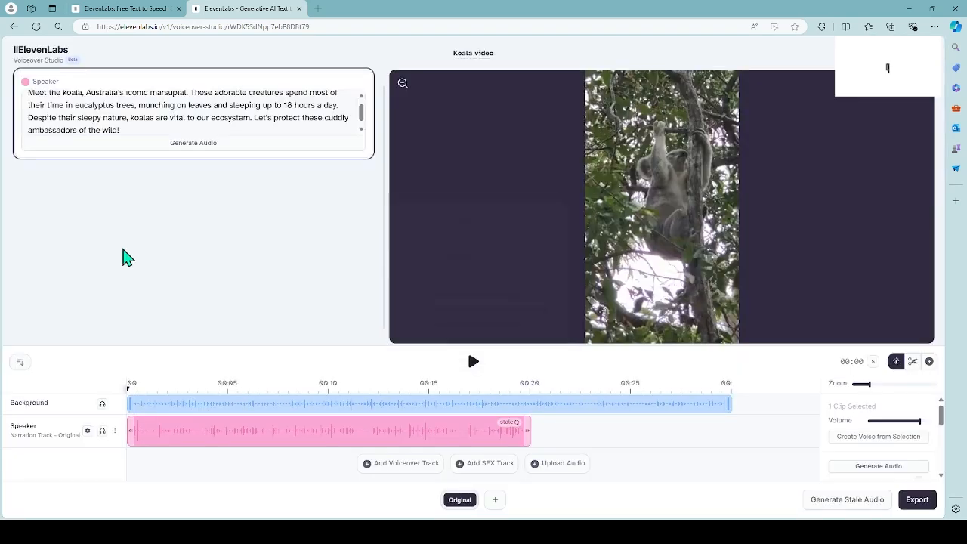
left_click(187, 154)
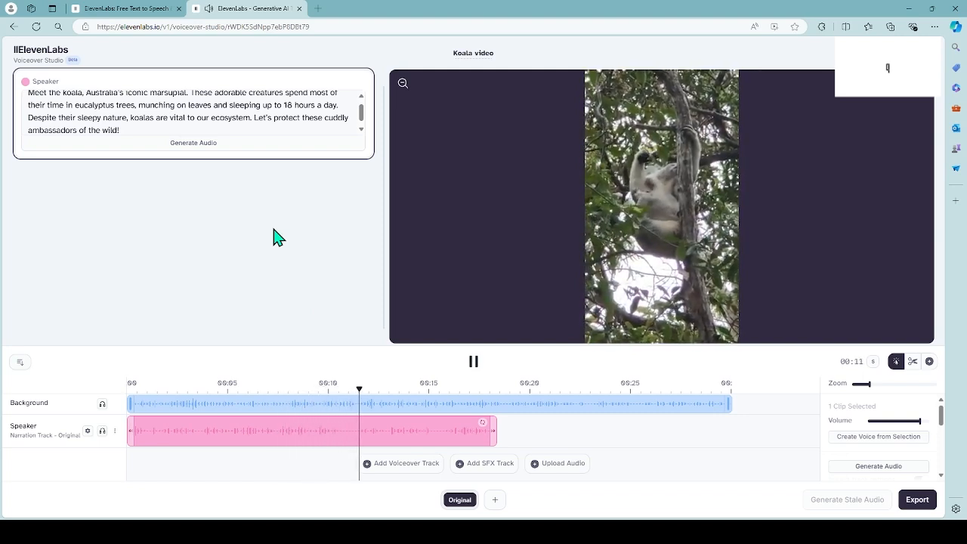
left_click(475, 367)
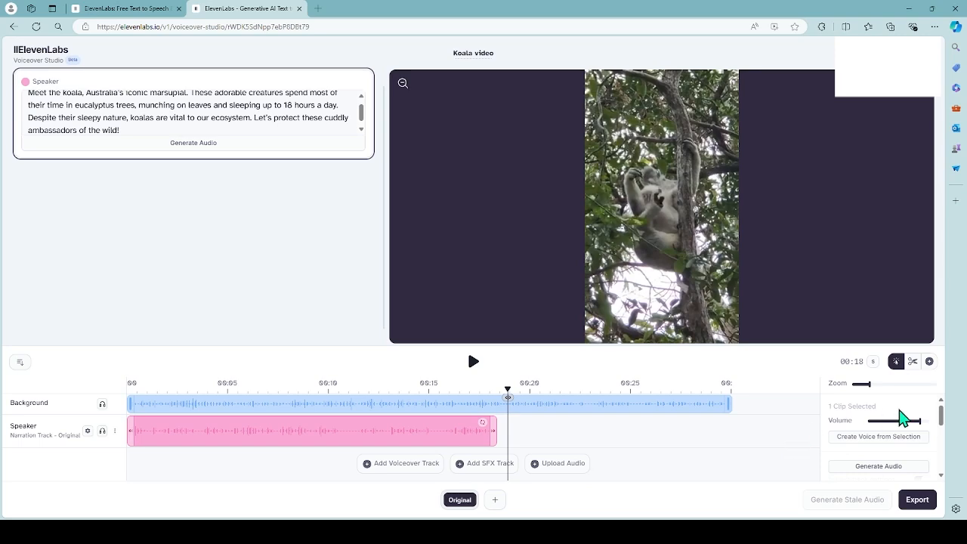
Export the Original version of the koala project as MP4 (Video) and download the rendered file.
left_click(918, 501)
left_click(525, 287)
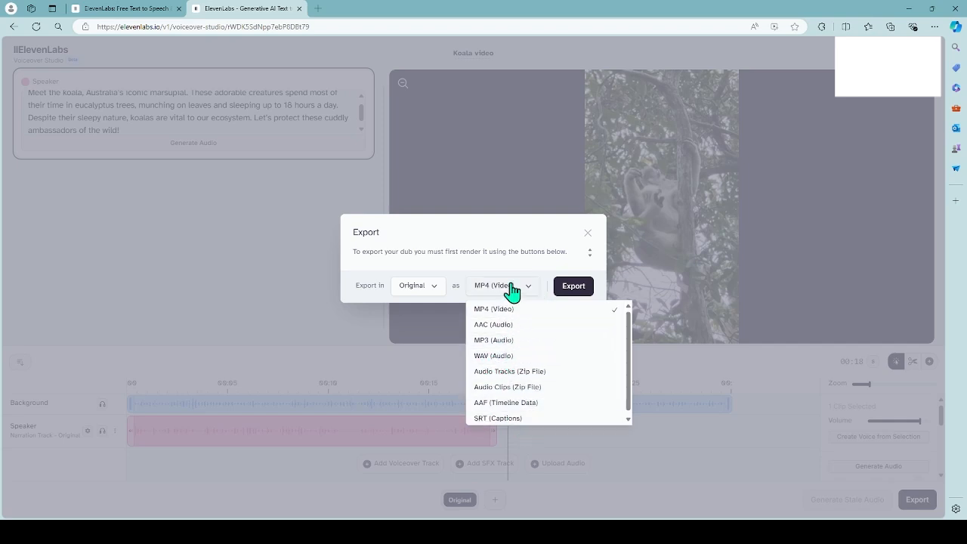
left_click(576, 288)
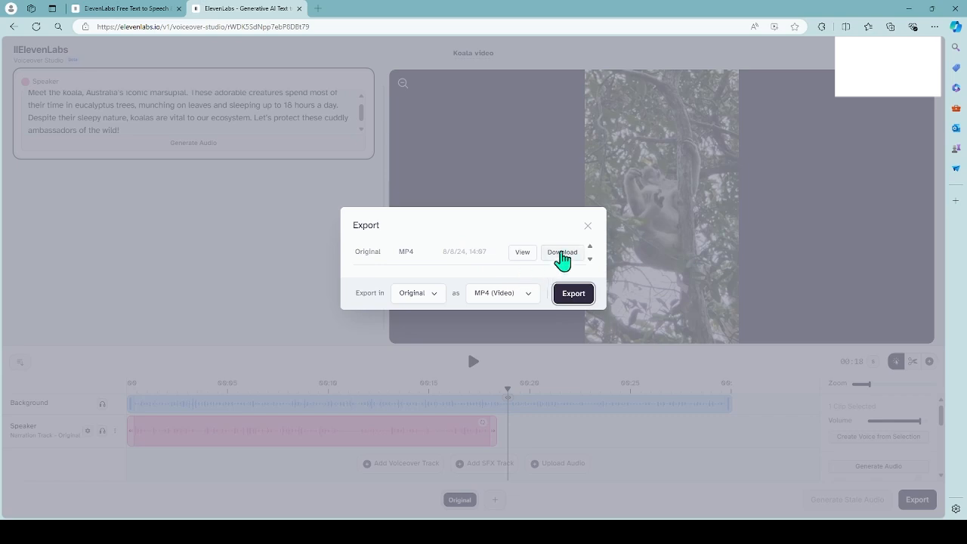
left_click(563, 254)
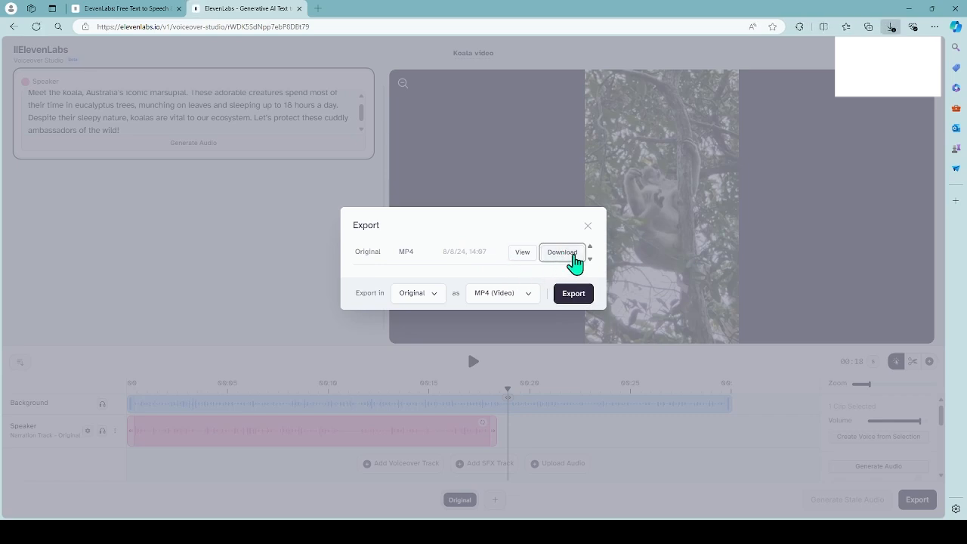